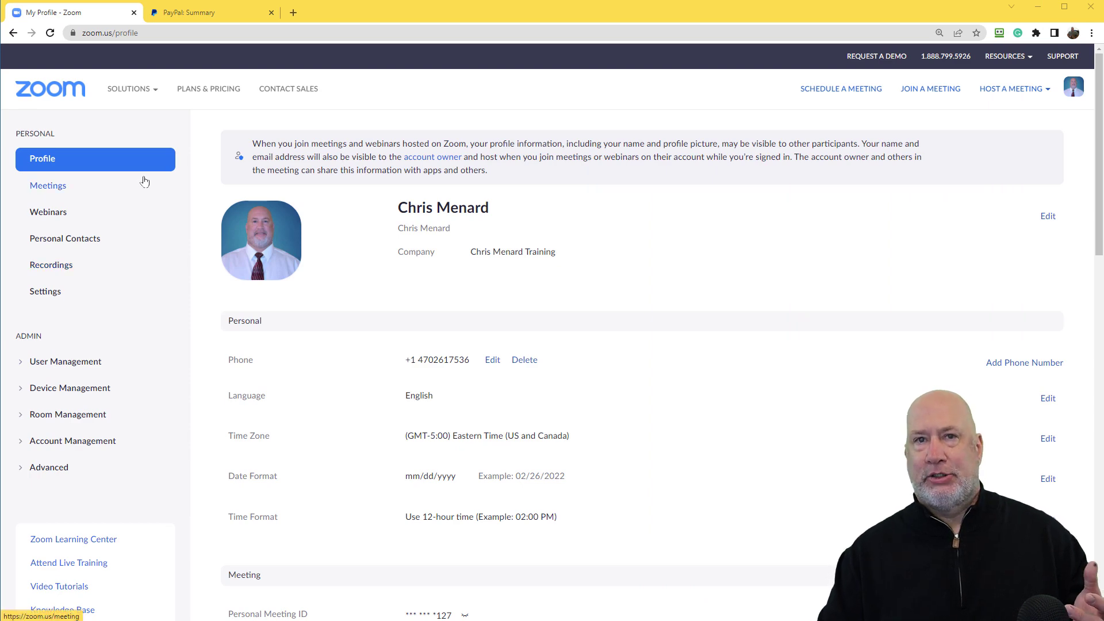
Step: Go to Webinars, then open the Billing page under Account Management
mouse_move(136, 95)
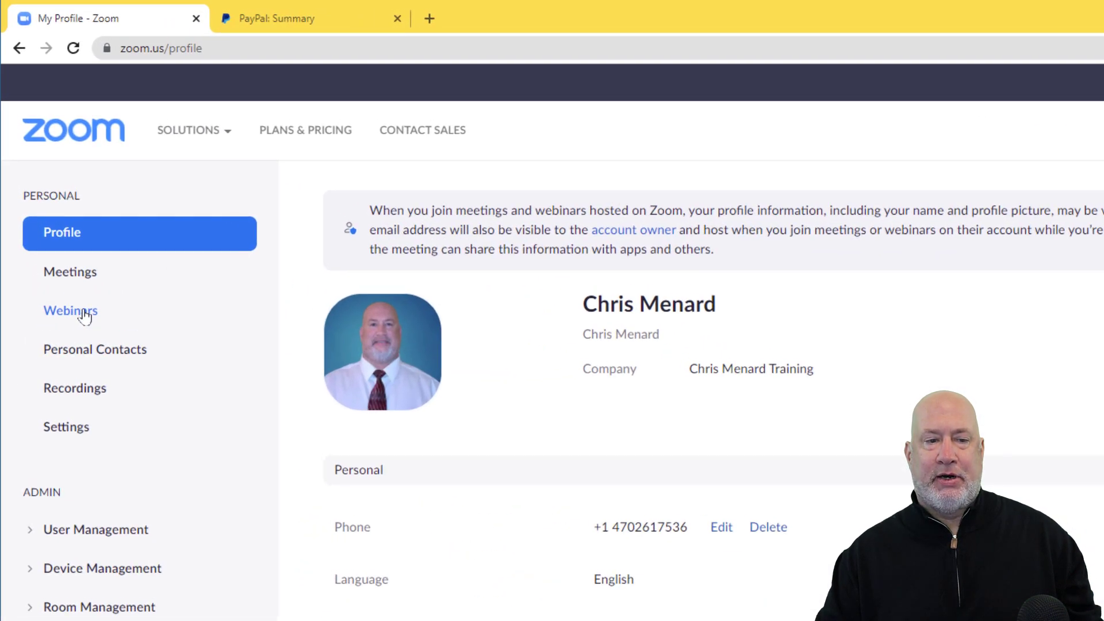
click(84, 316)
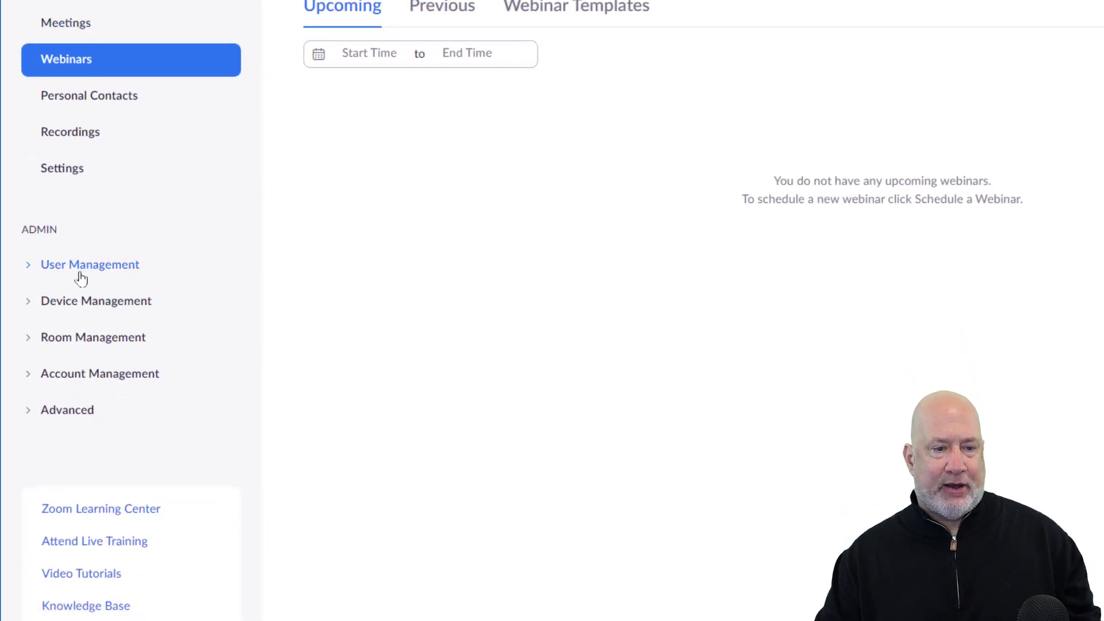
click(87, 374)
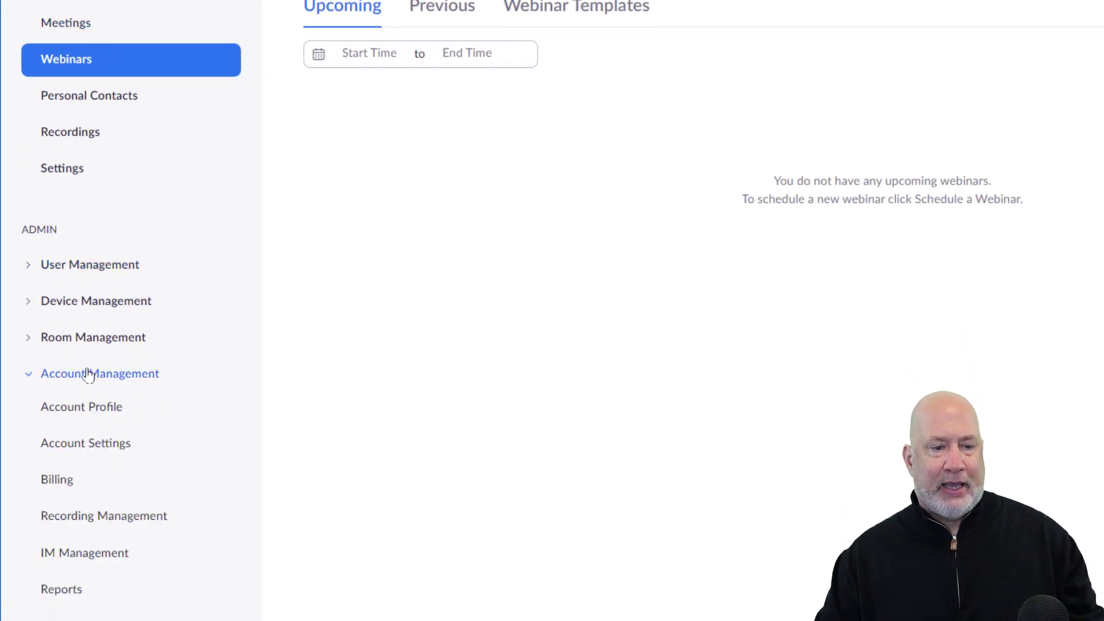
click(57, 480)
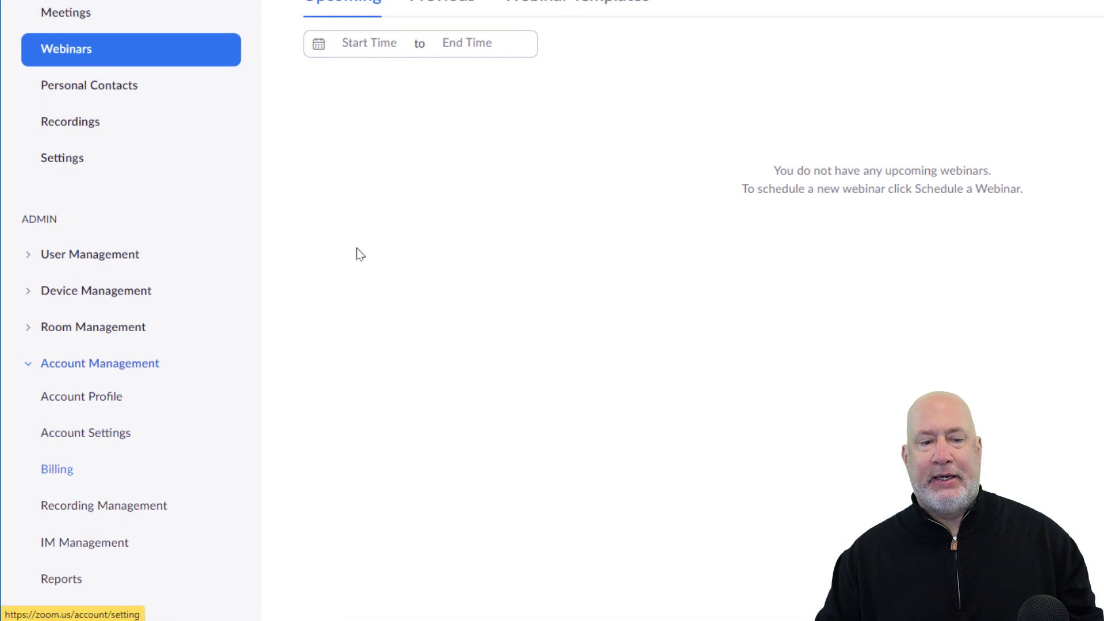
click(73, 467)
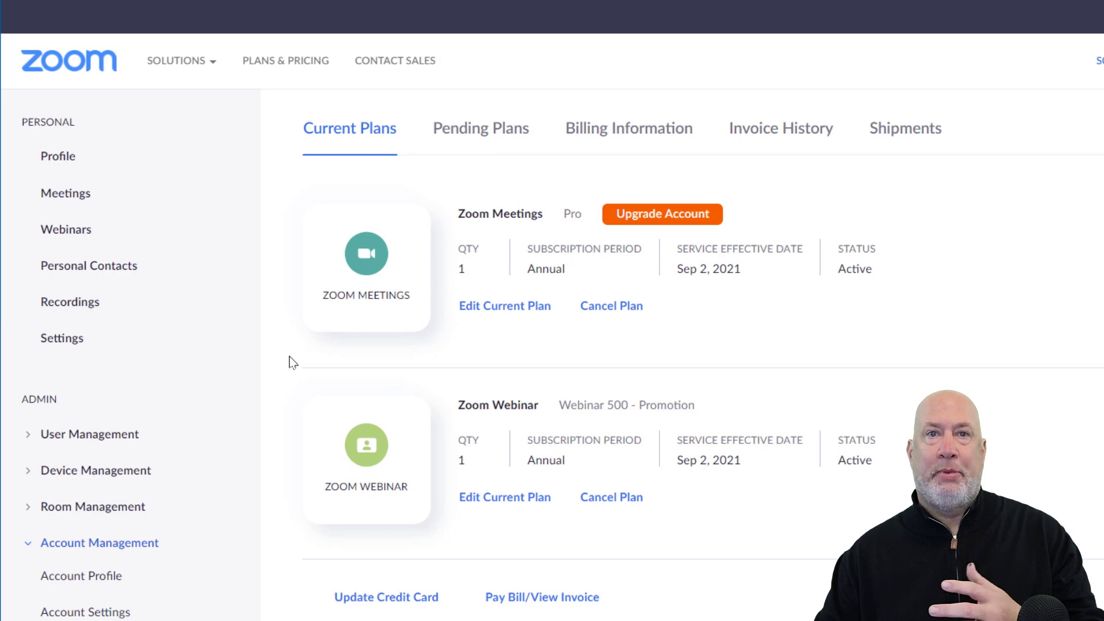
Step: Scroll through the Meetings and Webinar plans, then open Webinar Settings
scroll(258, 385, down, 7)
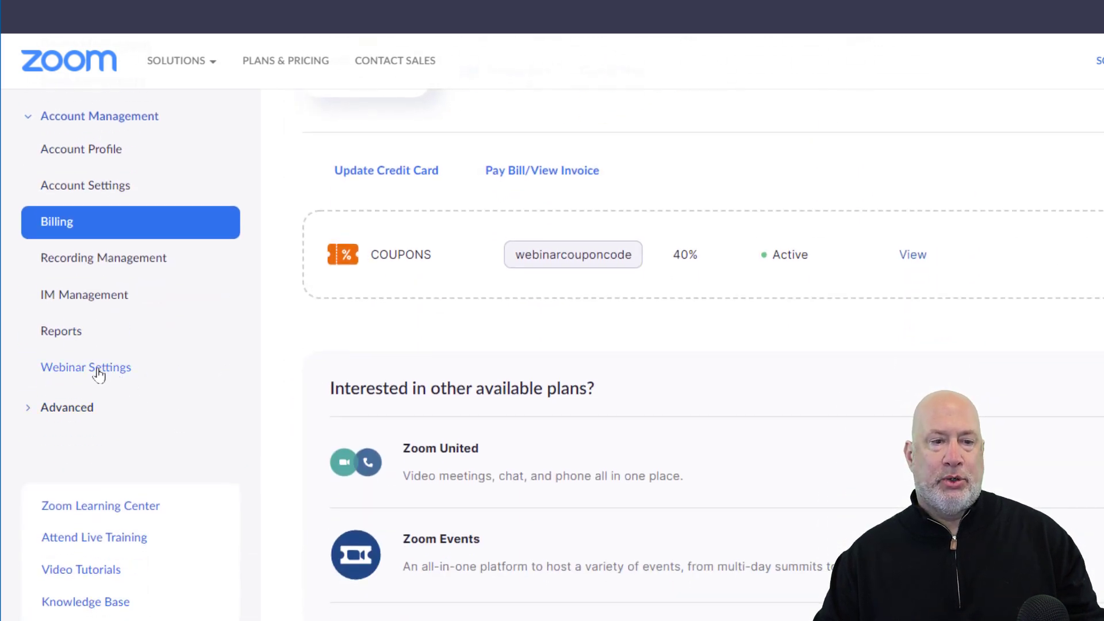
scroll(98, 373, up, 6)
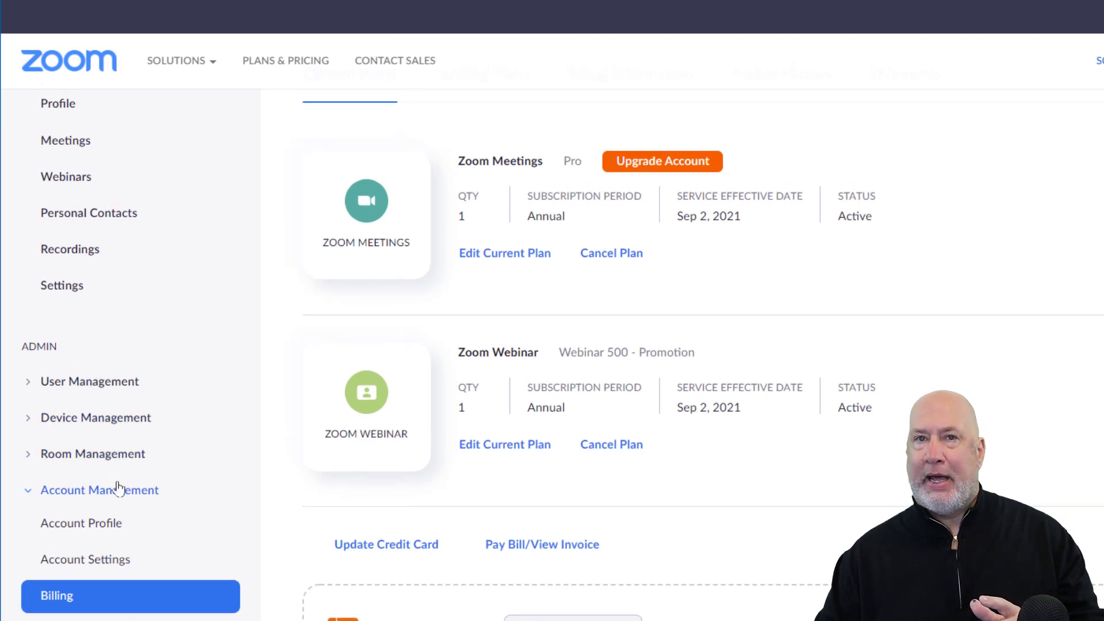
scroll(117, 488, down, 4)
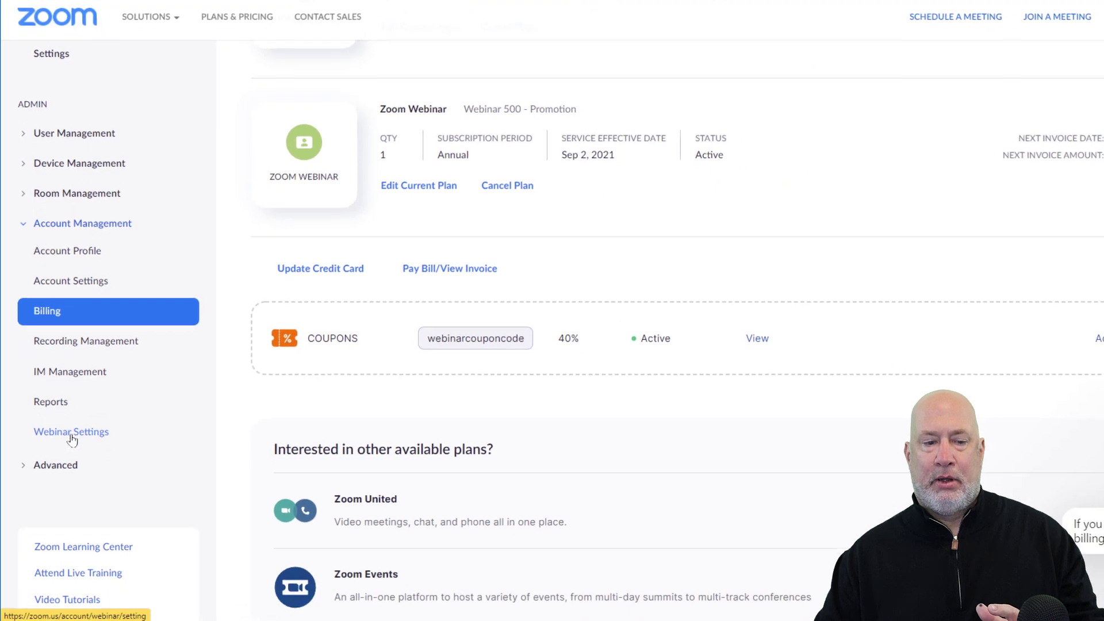
click(72, 432)
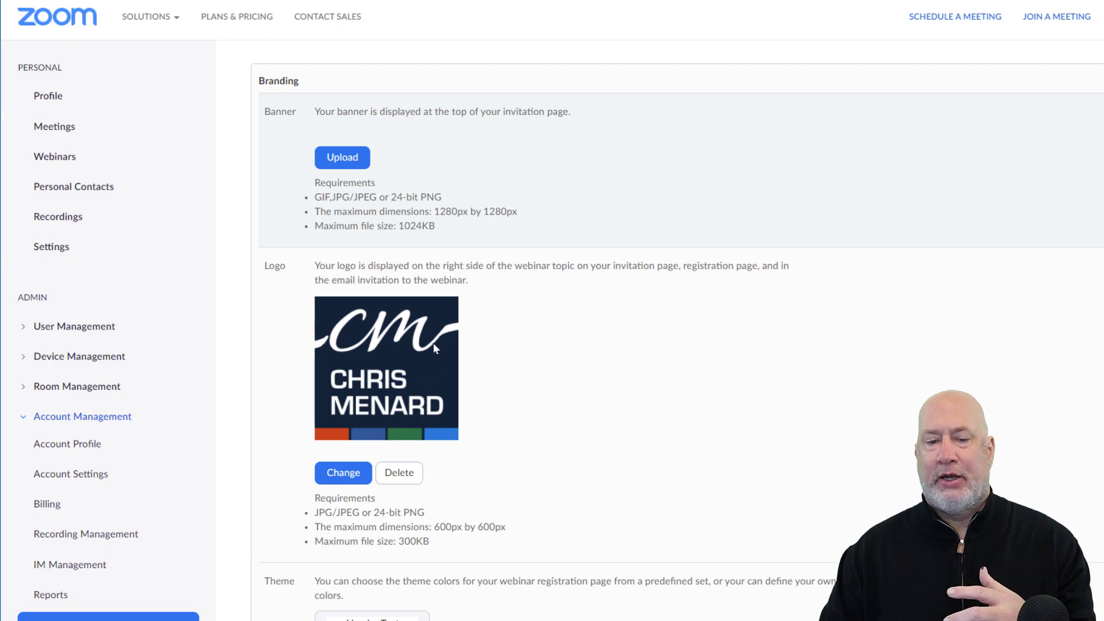
Step: Scroll past Branding and the email list to Registration Settings, showing fees Not Allowed
scroll(484, 241, down, 8)
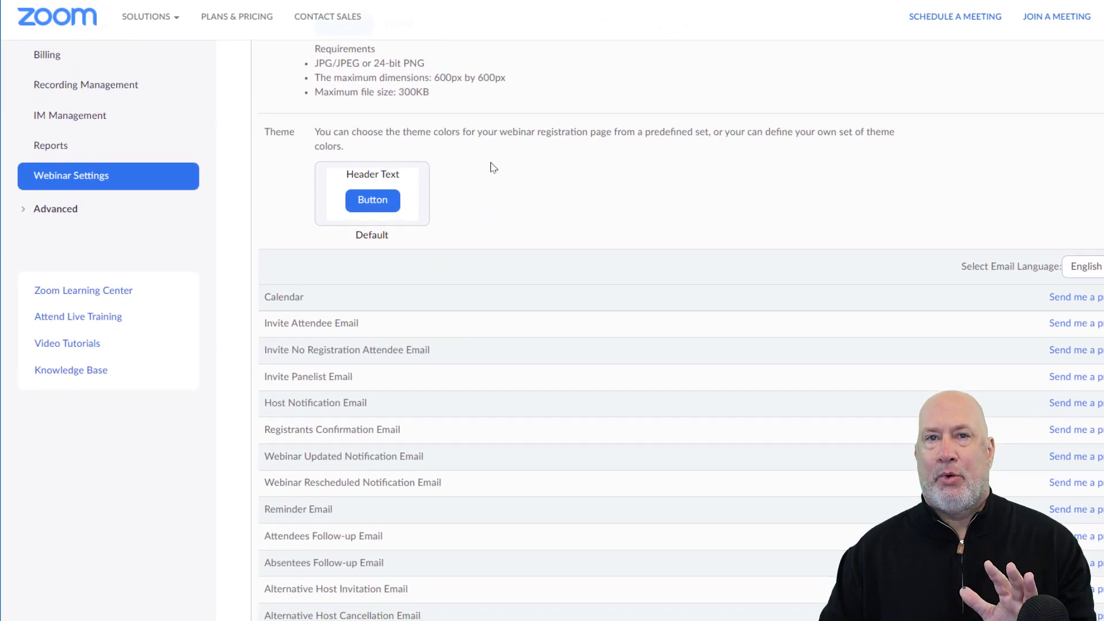
scroll(490, 167, down, 3)
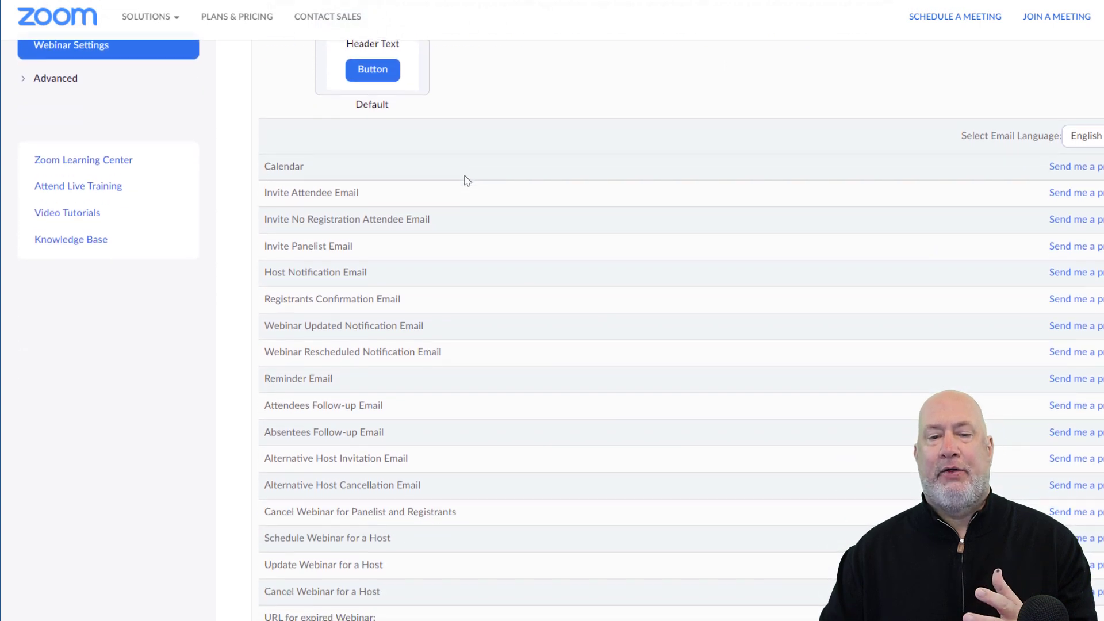
scroll(467, 181, down, 1)
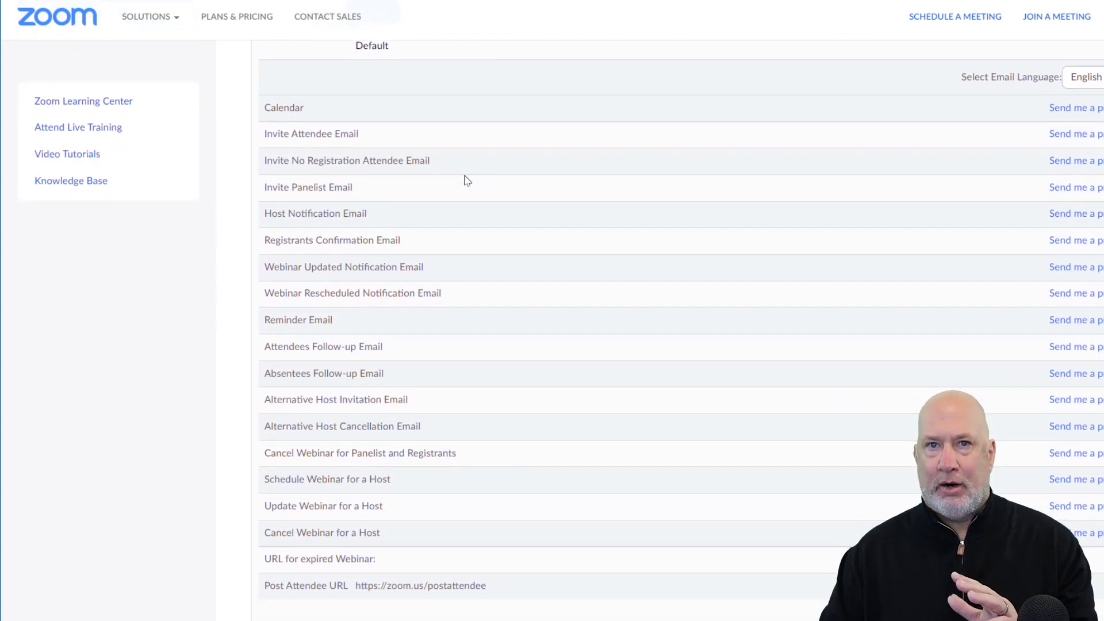
scroll(467, 181, down, 10)
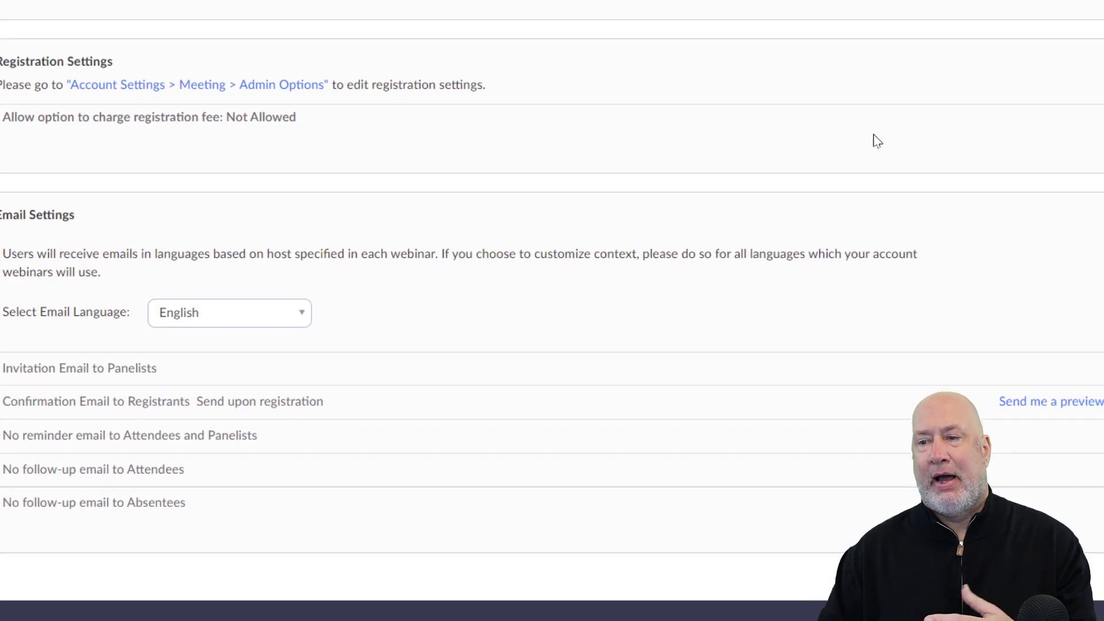
Step: Allow charging a registration fee through PayPal, save, and return to the Webinars list
click(1049, 132)
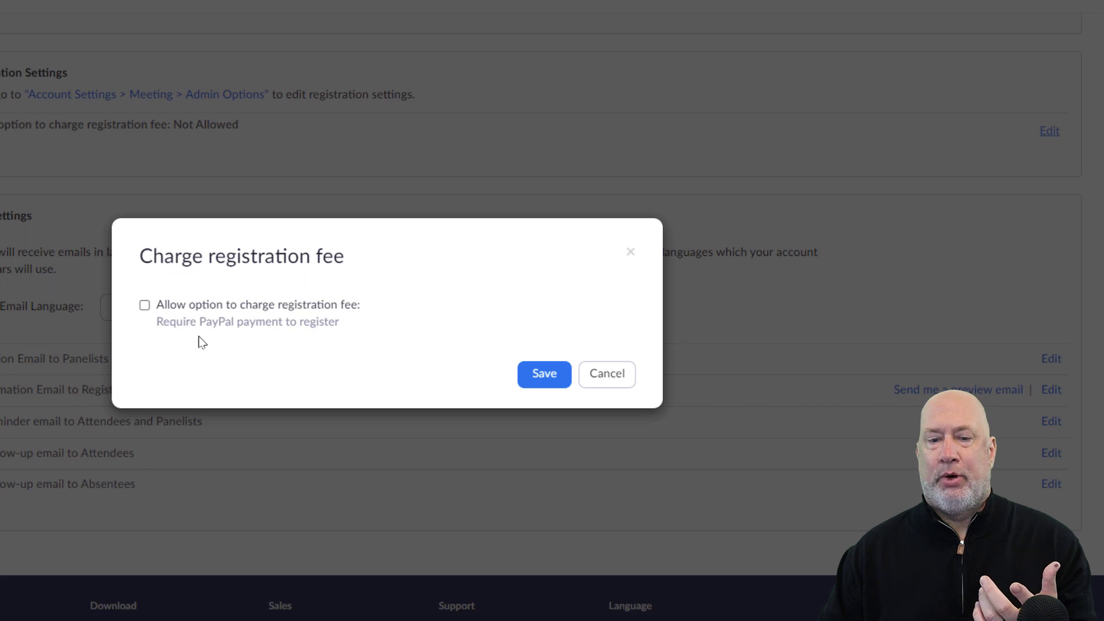
click(145, 305)
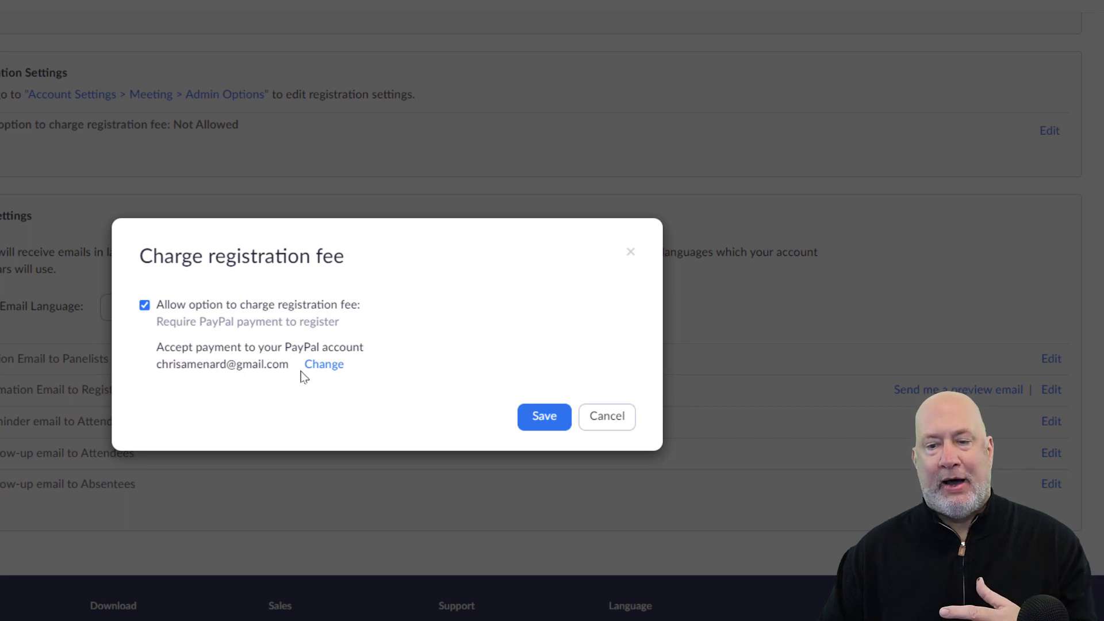
click(544, 422)
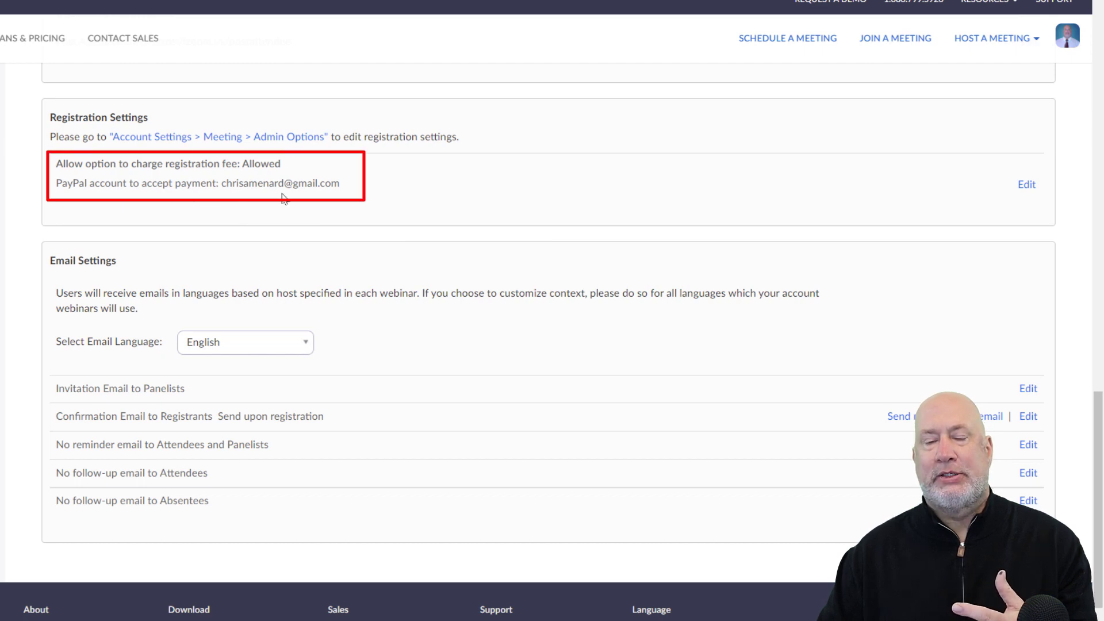
scroll(271, 236, up, 15)
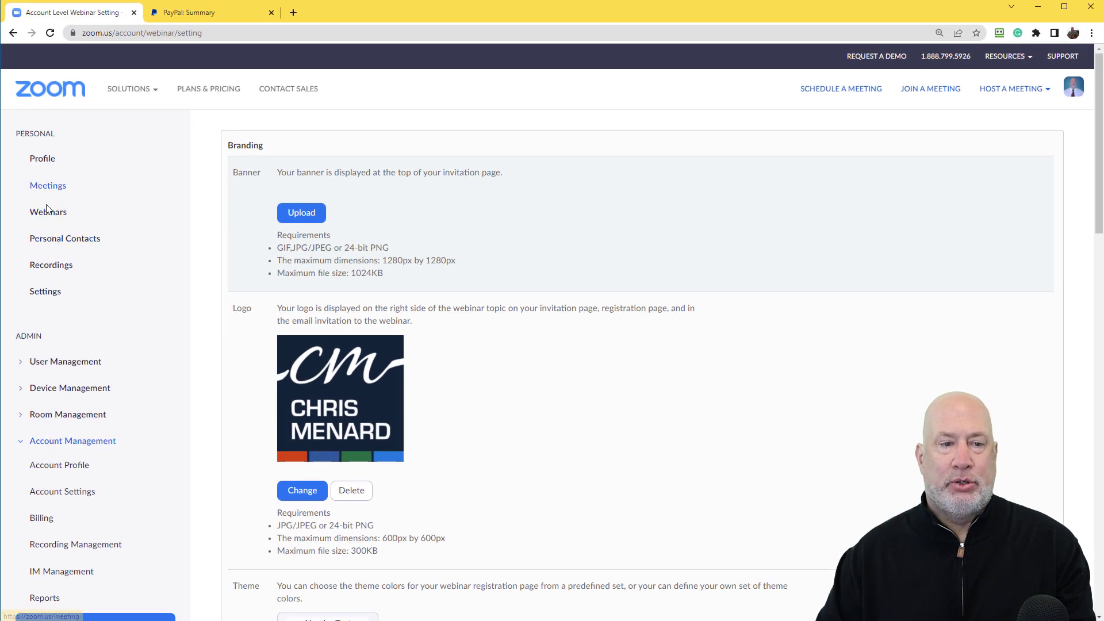
click(50, 214)
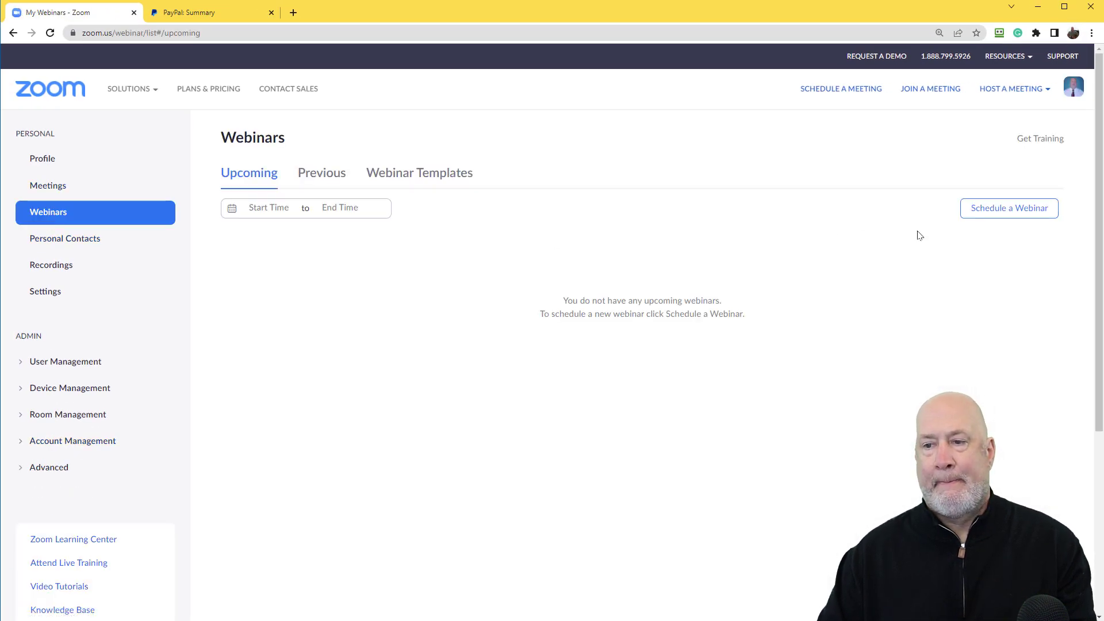
Step: Start a new webinar, edit the default topic, and enter 'asdf' as the description
click(991, 219)
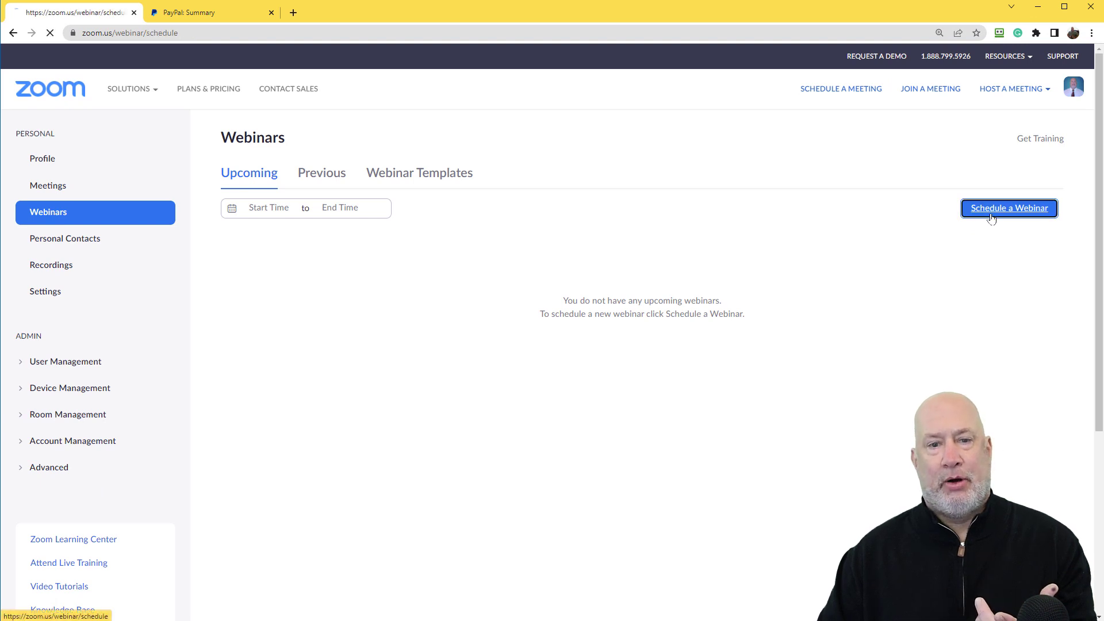
click(477, 188)
key(BackSpace)
key(BackSpace)
key(BackSpace)
key(BackSpace)
key(BackSpace)
key(BackSpace)
key(BackSpace)
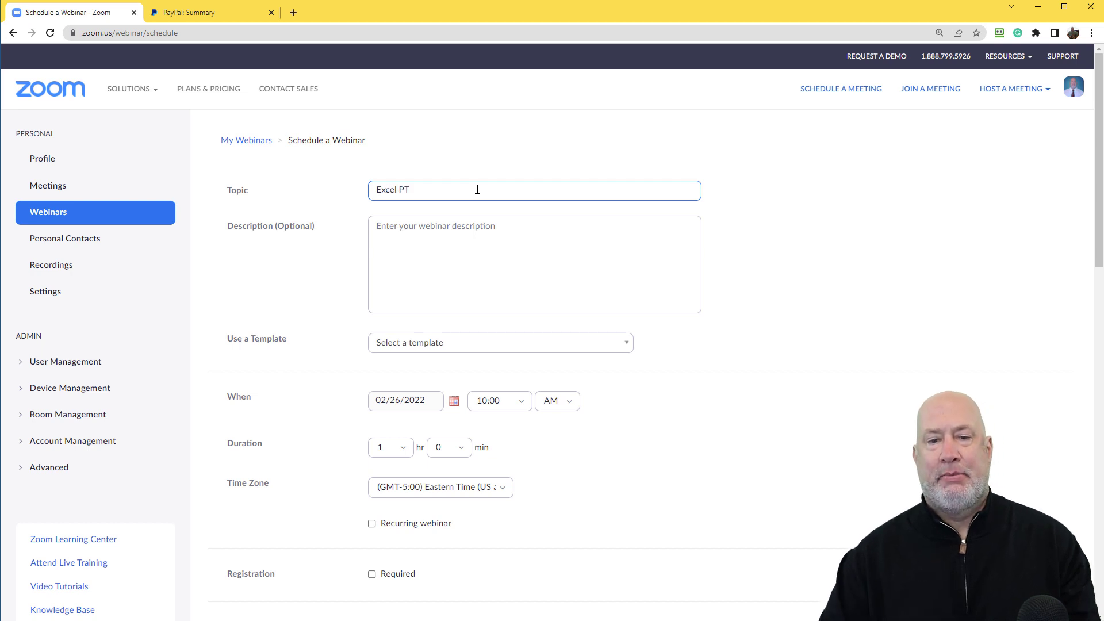
click(446, 235)
text(asdfsdafsdfsafdssdds)
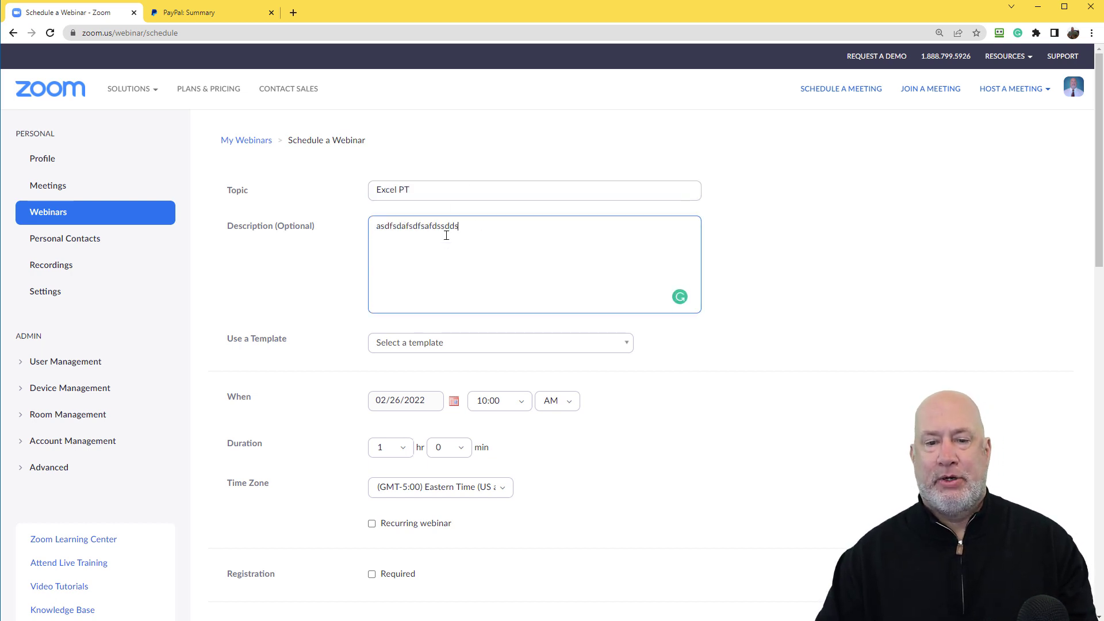
Step: Set the date to 02/28/2022 at 10:00 AM, enable a practice session, and schedule it
scroll(446, 235, down, 4)
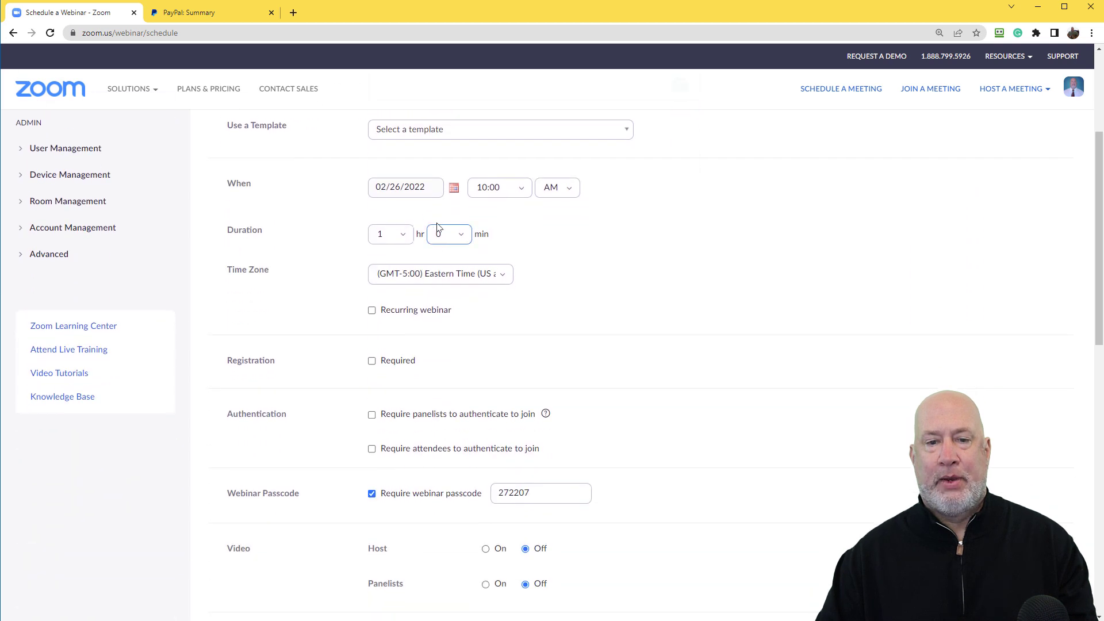
click(454, 191)
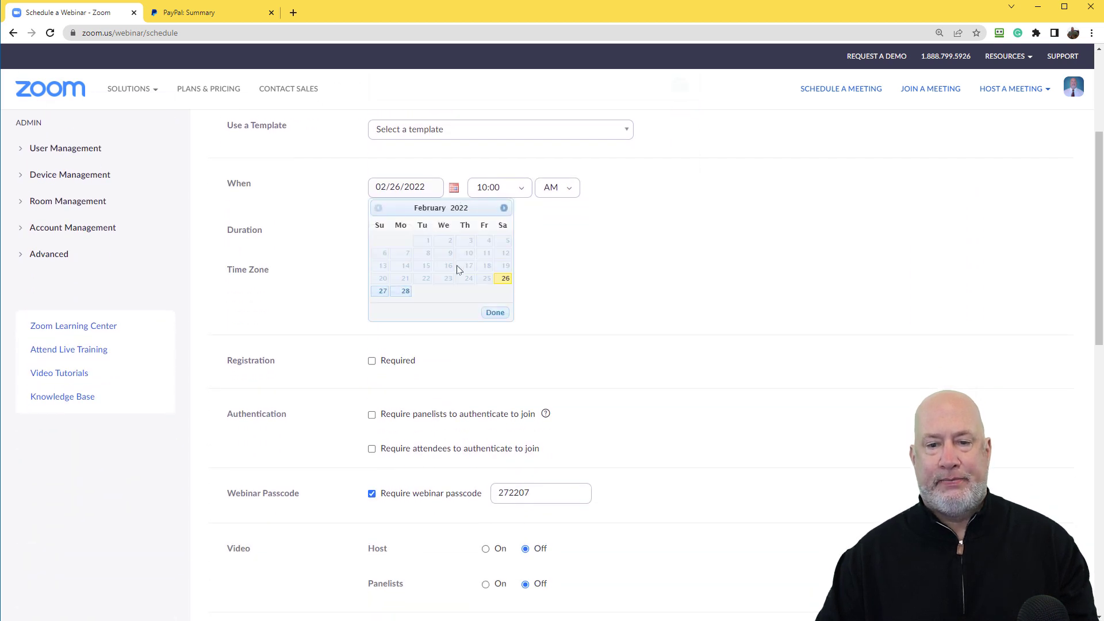
click(405, 291)
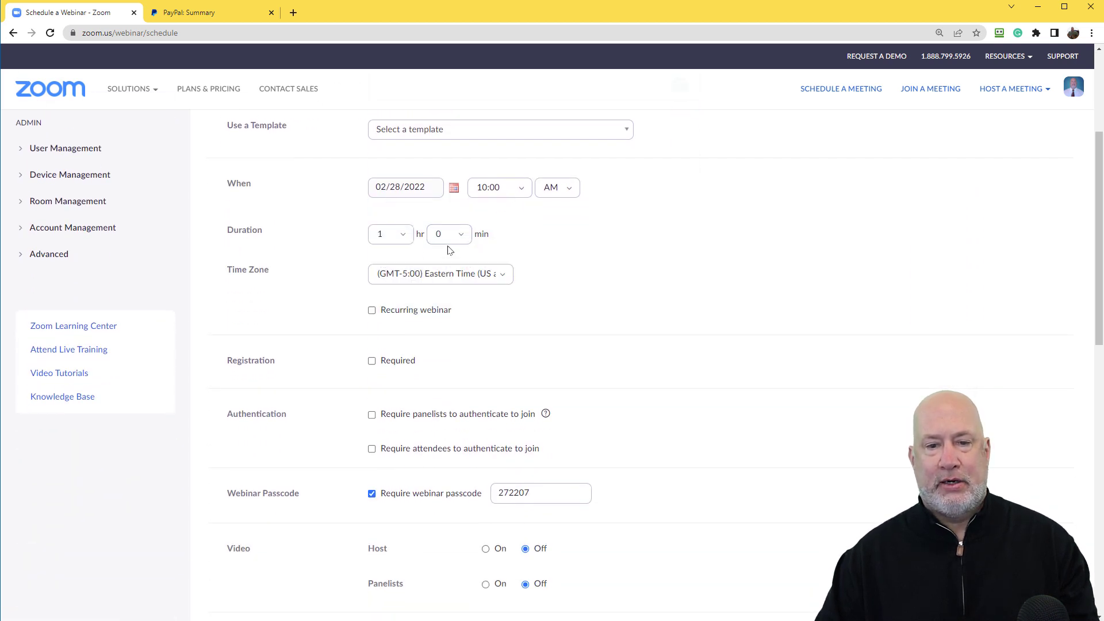
scroll(481, 257, down, 2)
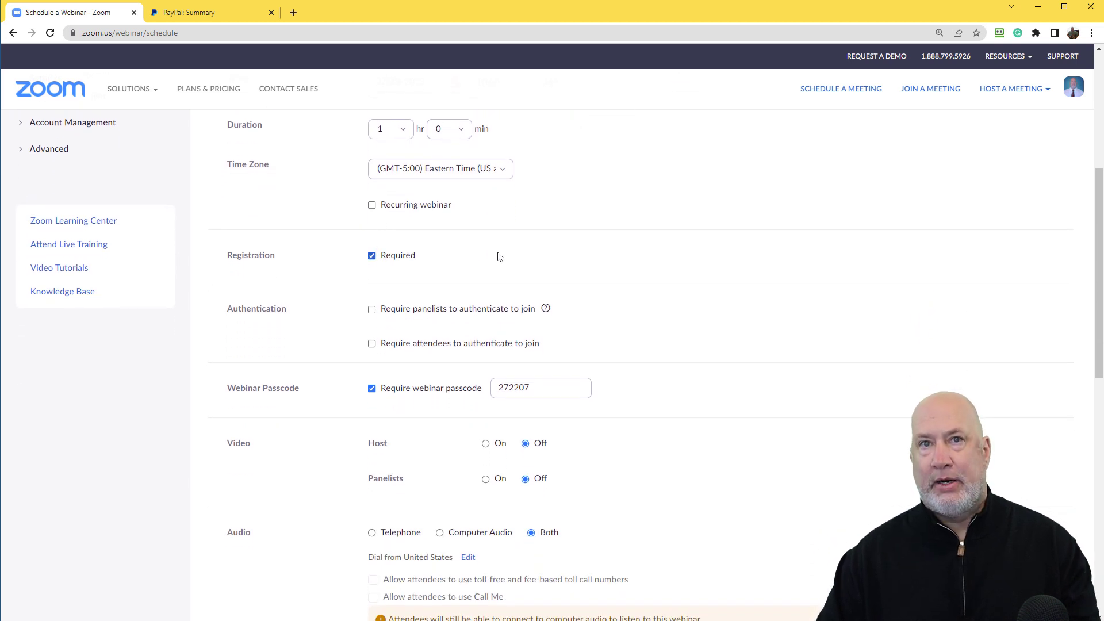
scroll(495, 257, down, 2)
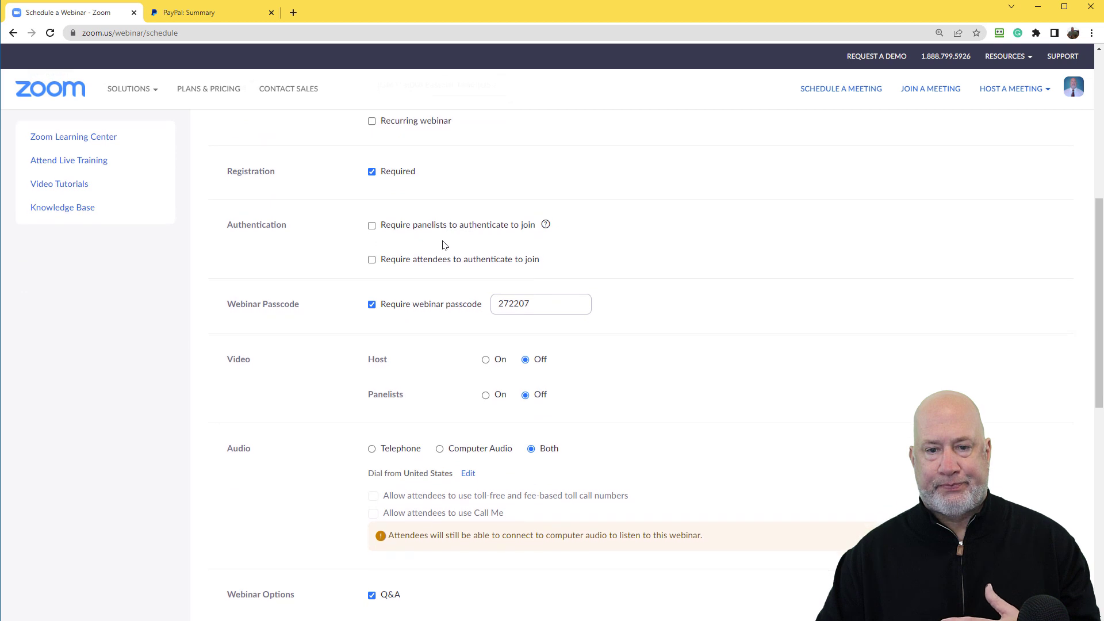
scroll(455, 270, down, 2)
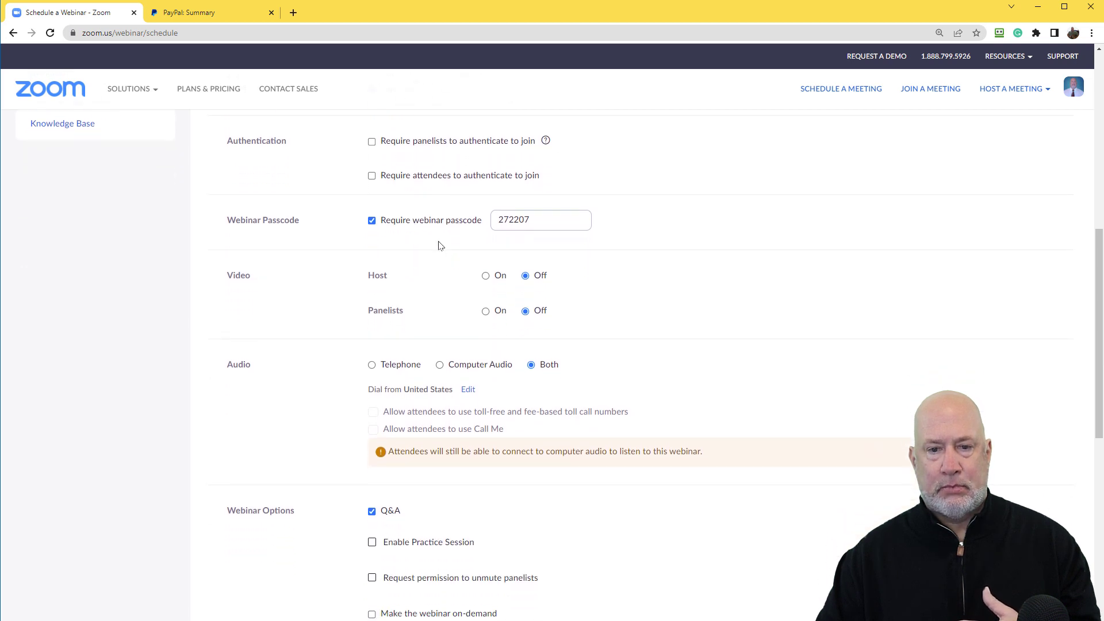
scroll(439, 246, down, 6)
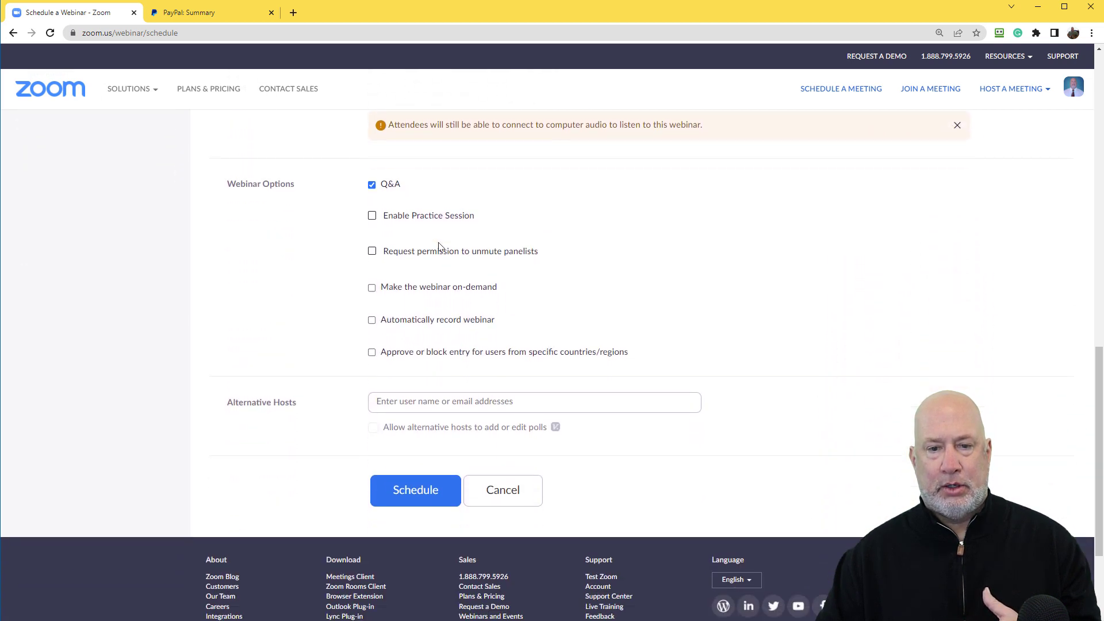
scroll(380, 158, up, 1)
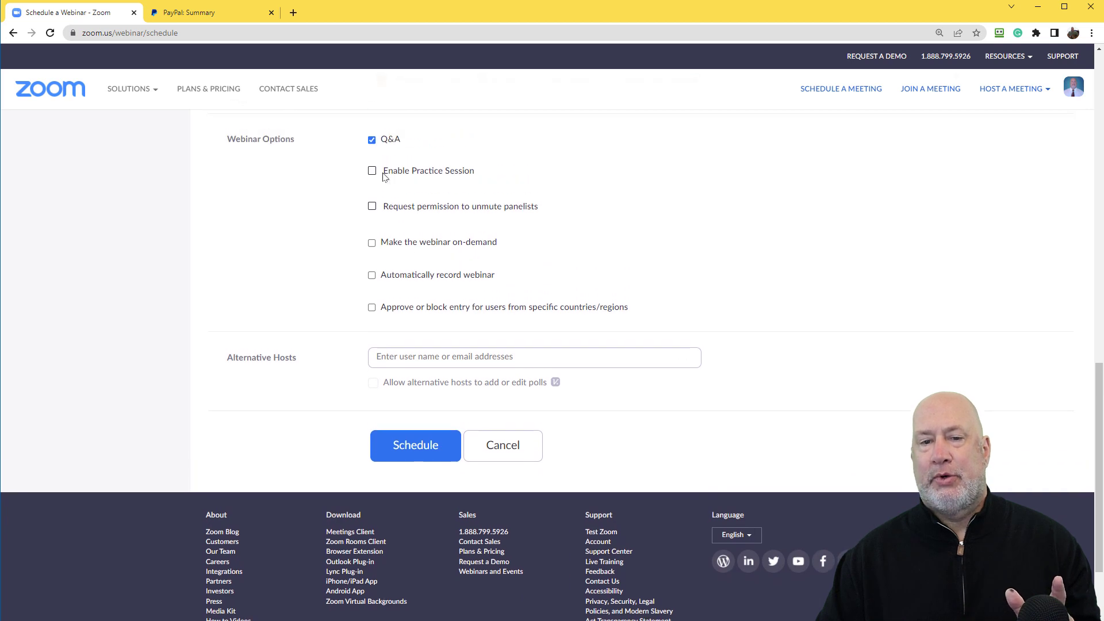
click(372, 176)
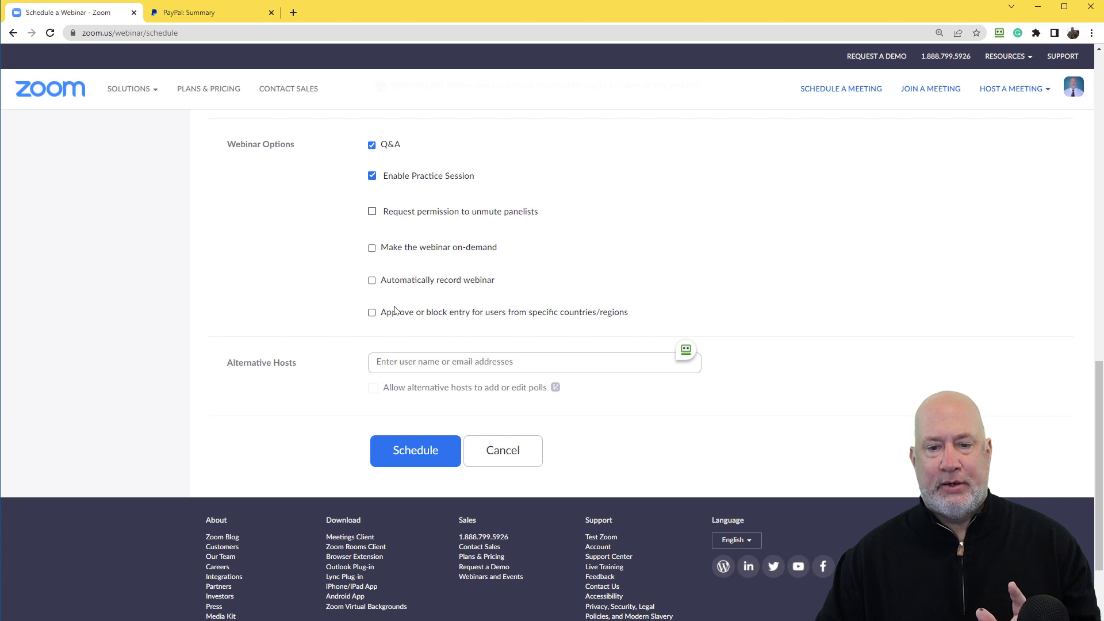
click(415, 452)
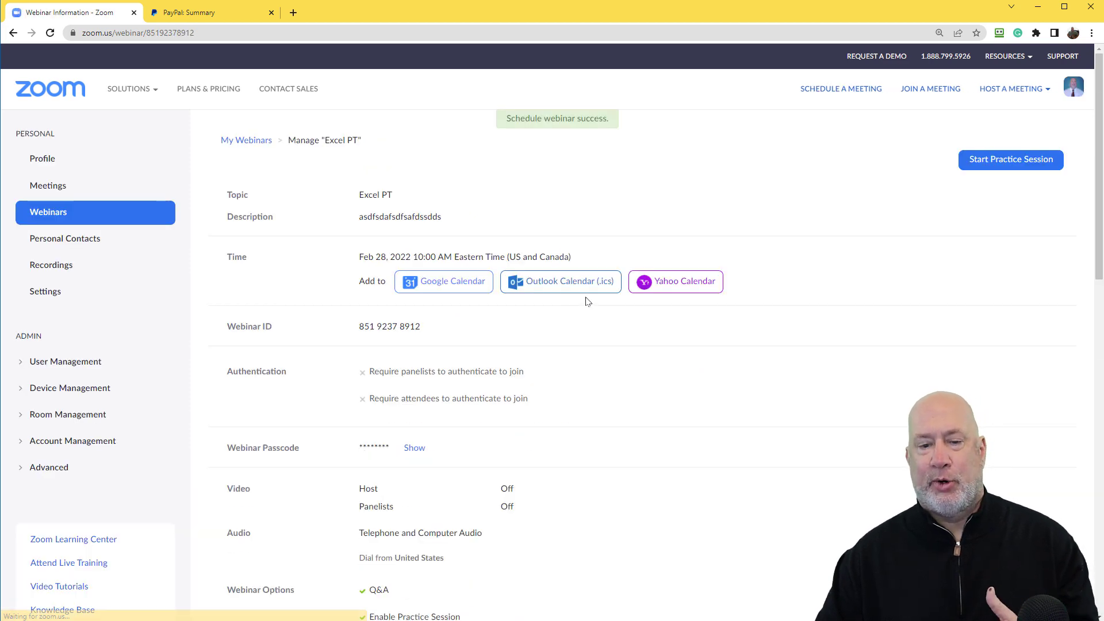
Step: Scroll to the Excel PT webinar's Registration Settings and open them for editing
scroll(587, 301, down, 10)
scroll(587, 302, down, 3)
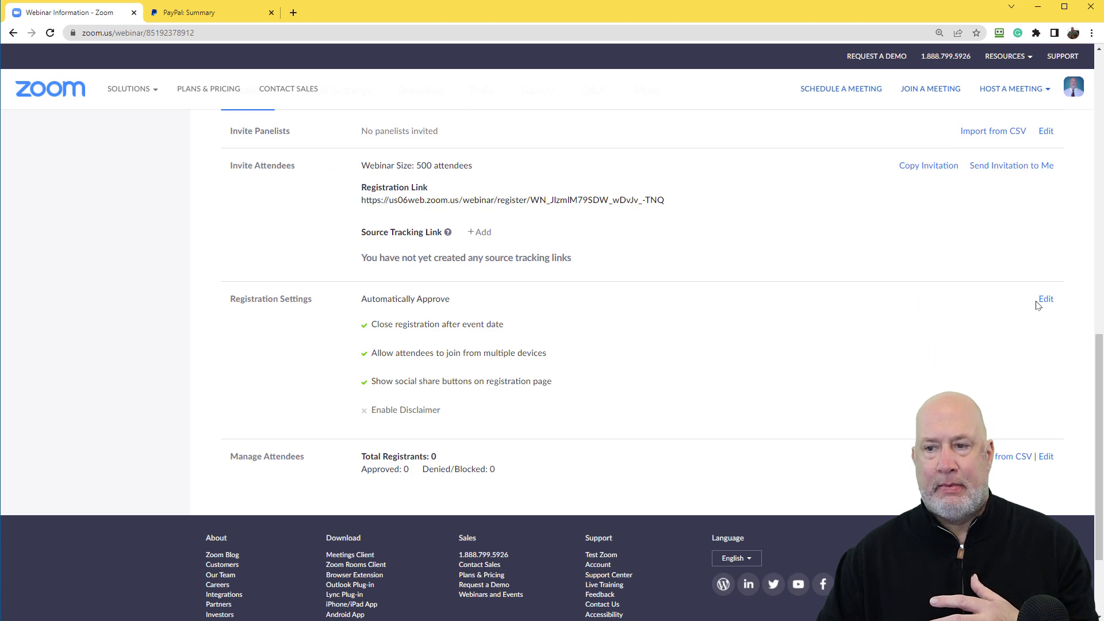
click(1045, 299)
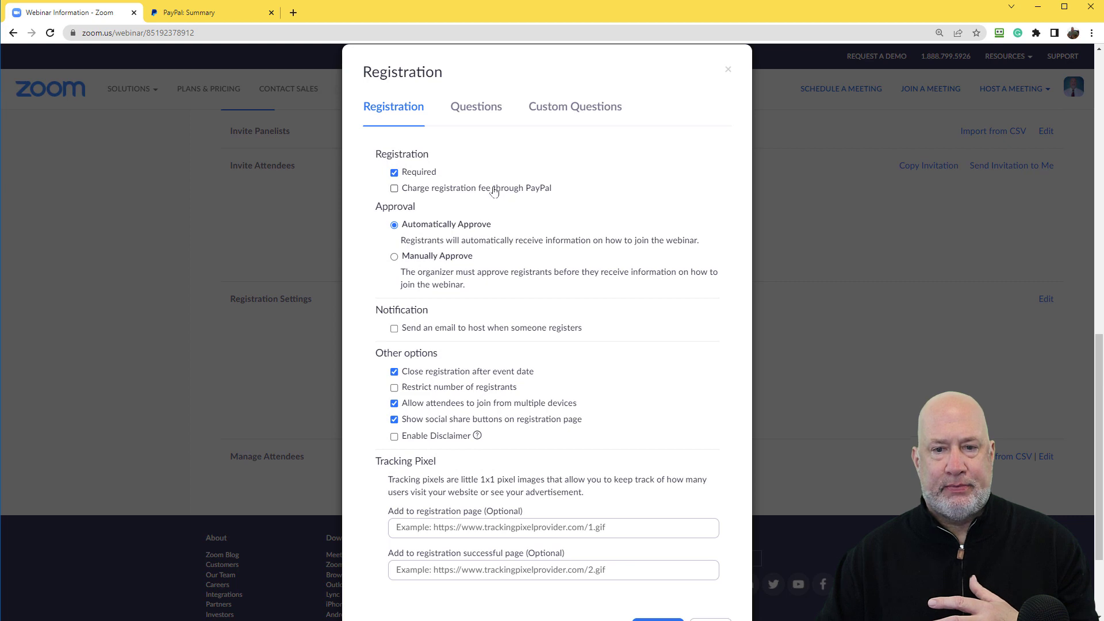
Step: Enable the PayPal registration fee, set the amount to 10 USD, and save all
click(438, 189)
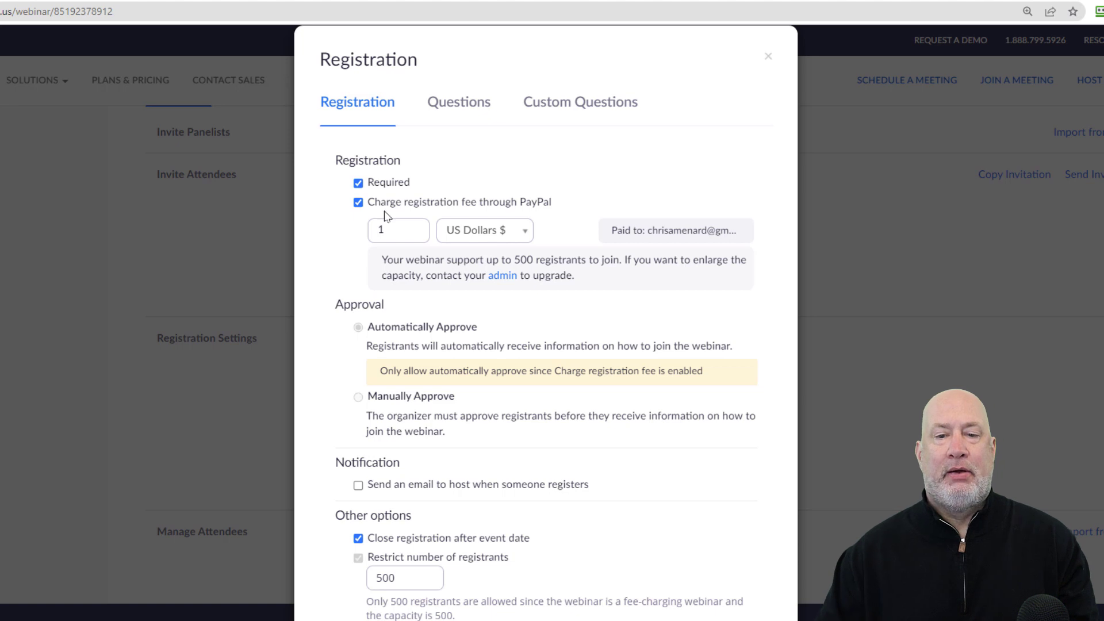
drag(392, 236, 353, 238)
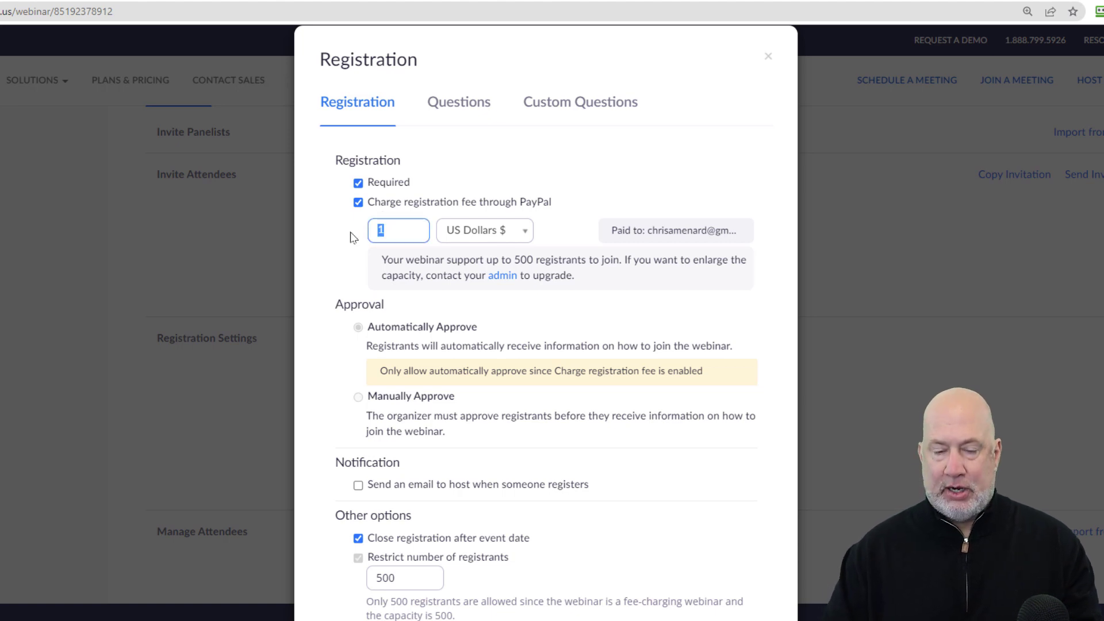
text(10)
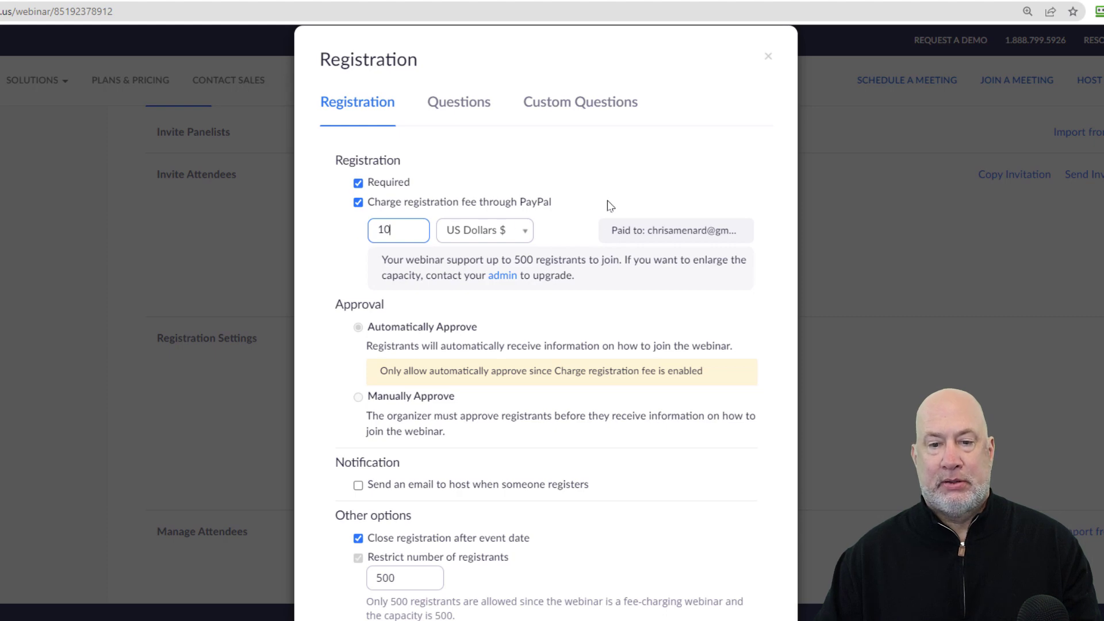
scroll(517, 260, down, 5)
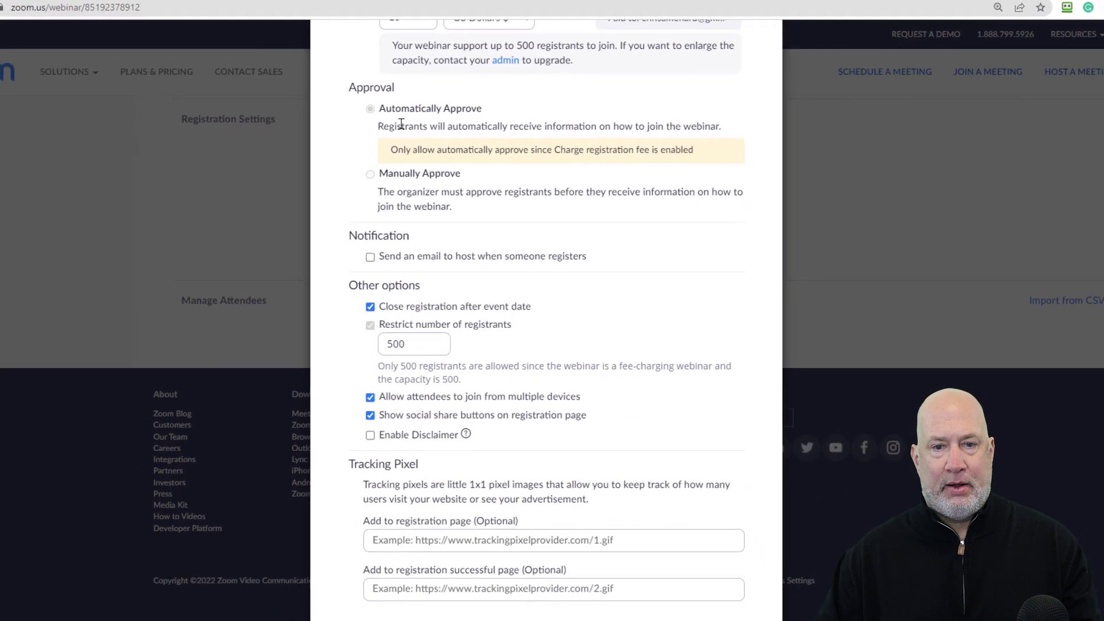
click(661, 594)
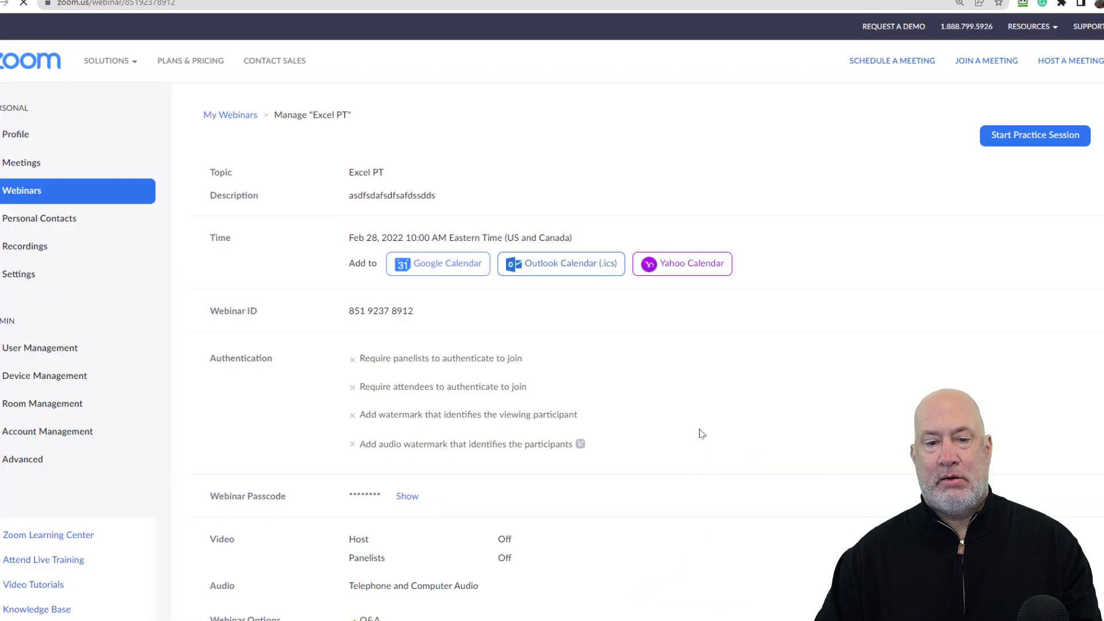
scroll(813, 363, down, 10)
scroll(813, 363, down, 5)
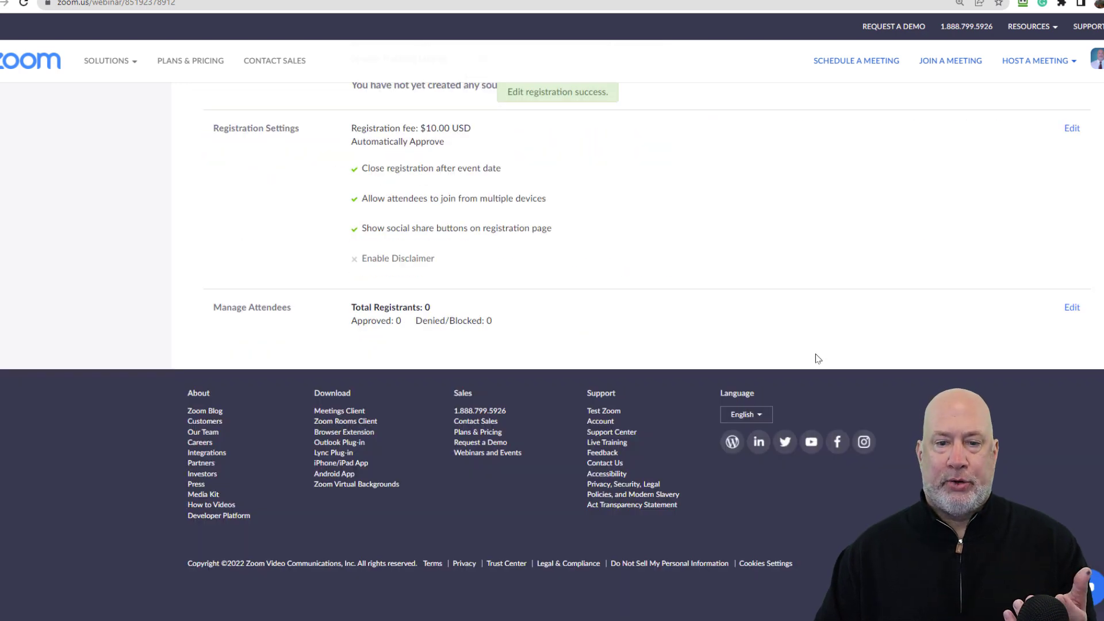
scroll(703, 362, up, 3)
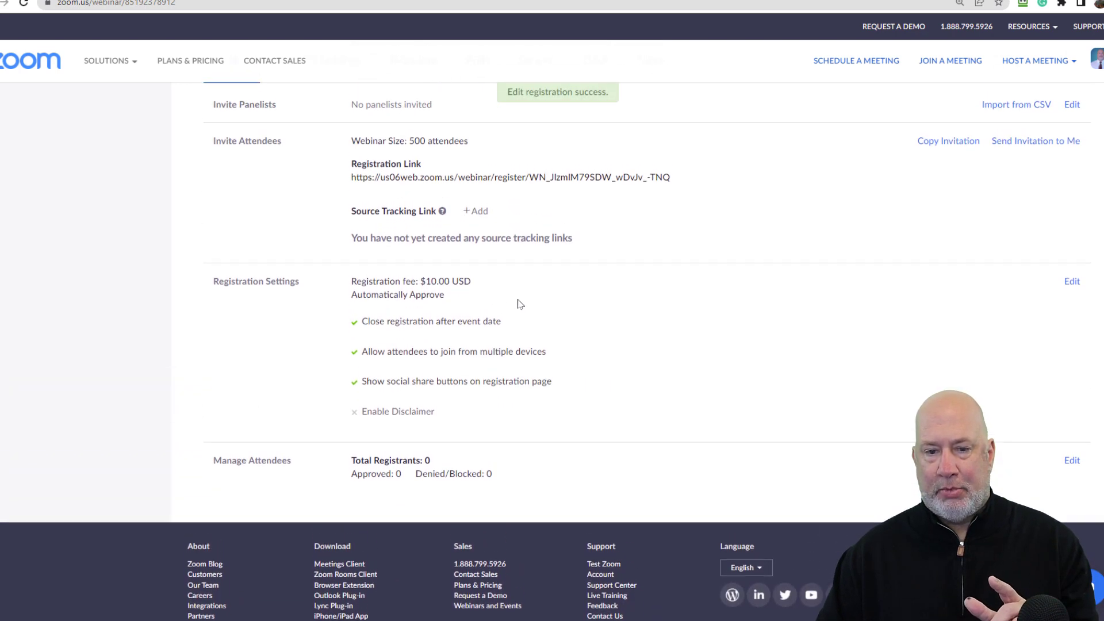
scroll(562, 311, up, 2)
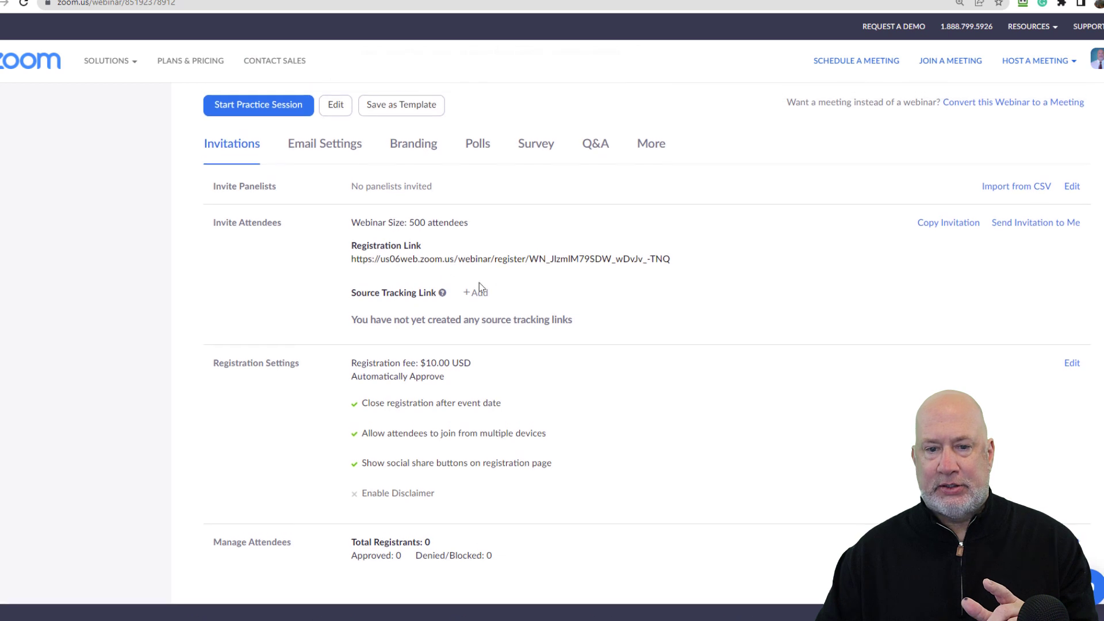
Step: Copy the registration link and load it in a new incognito window
right_click(590, 267)
click(735, 253)
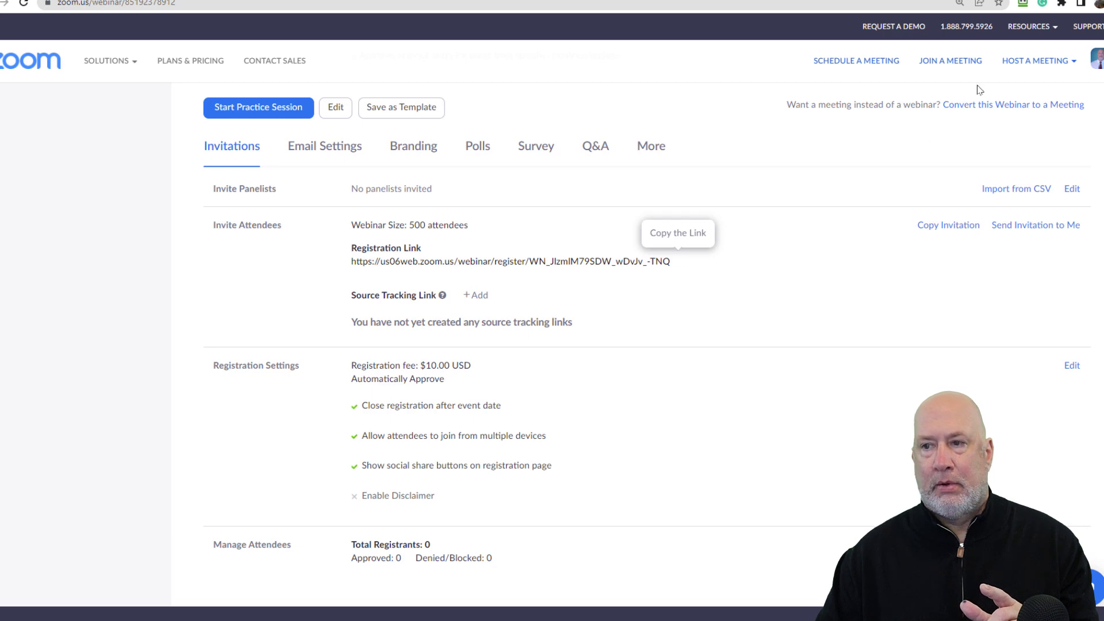
click(1099, 4)
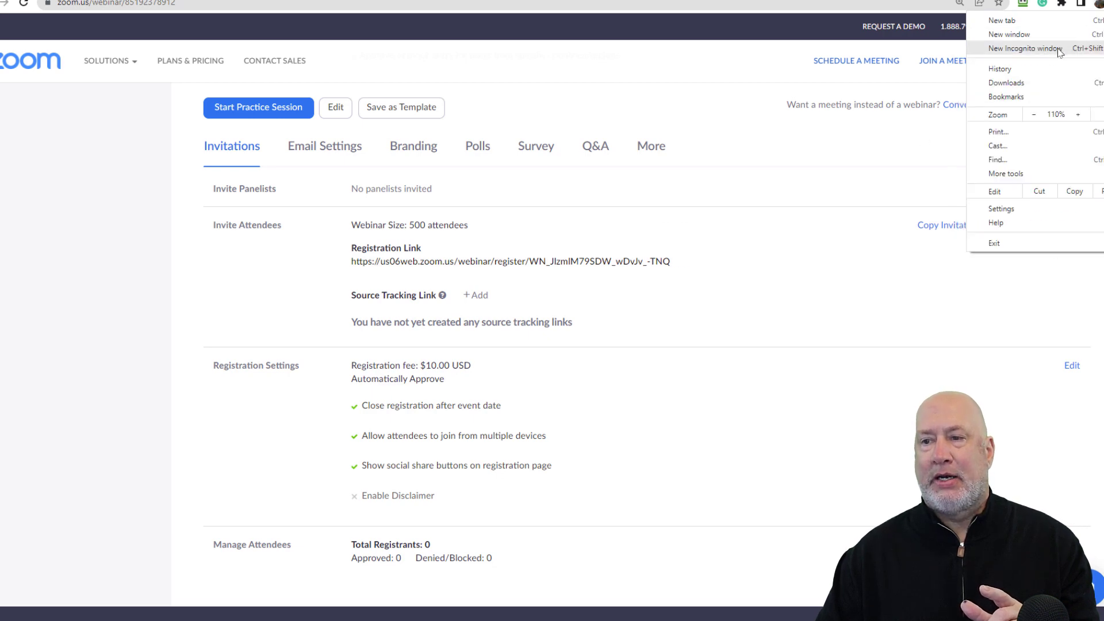
click(1026, 49)
right_click(377, 10)
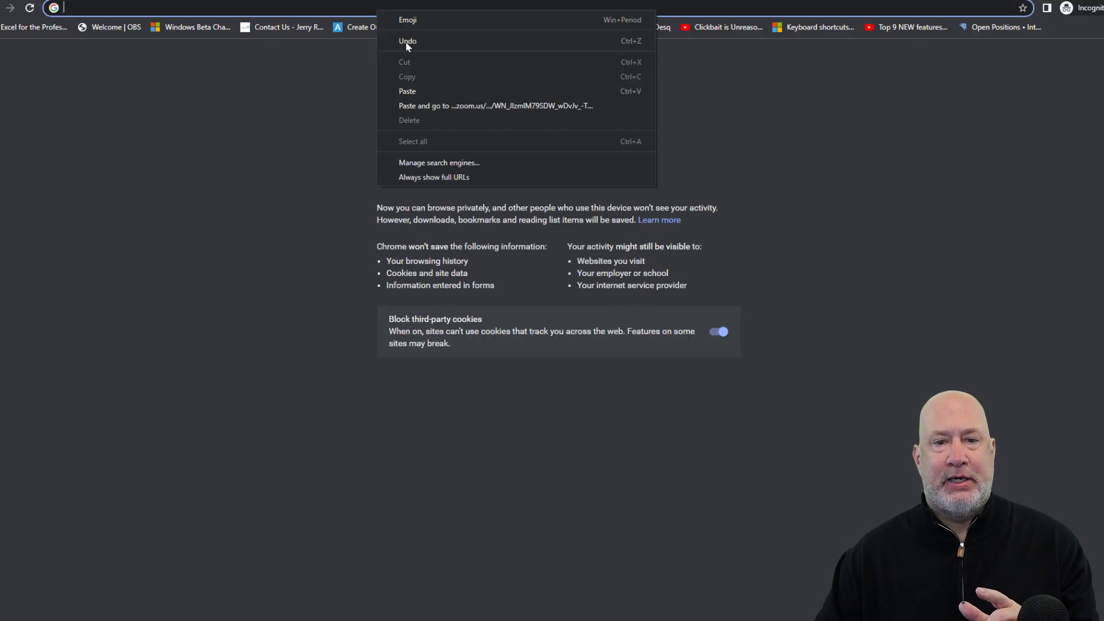
click(430, 104)
scroll(444, 553, down, 3)
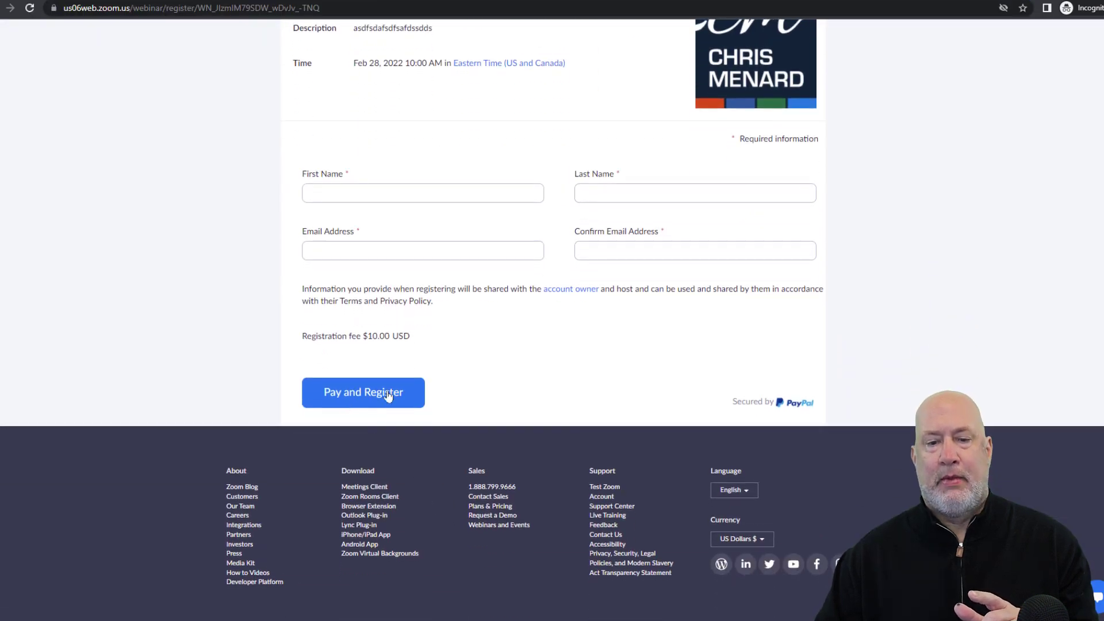
scroll(403, 388, up, 3)
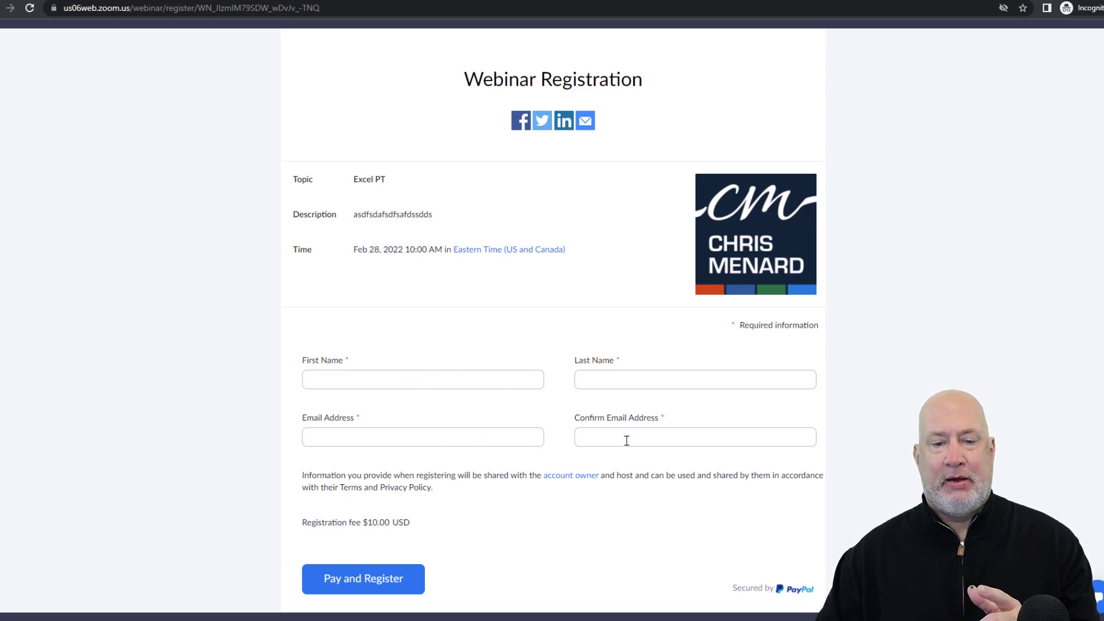
scroll(627, 442, down, 4)
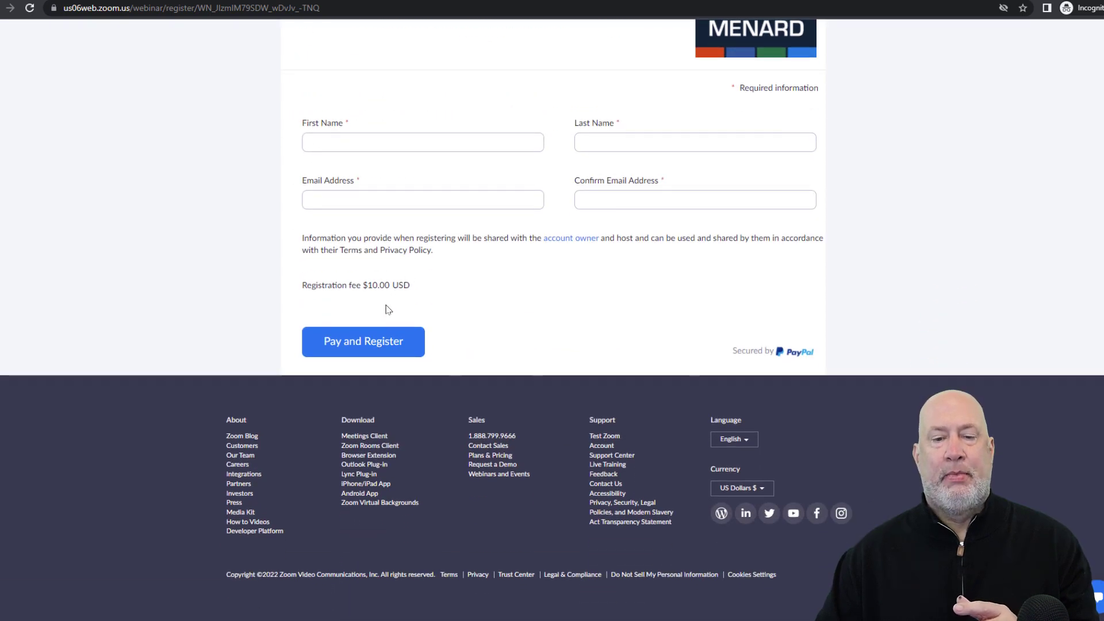